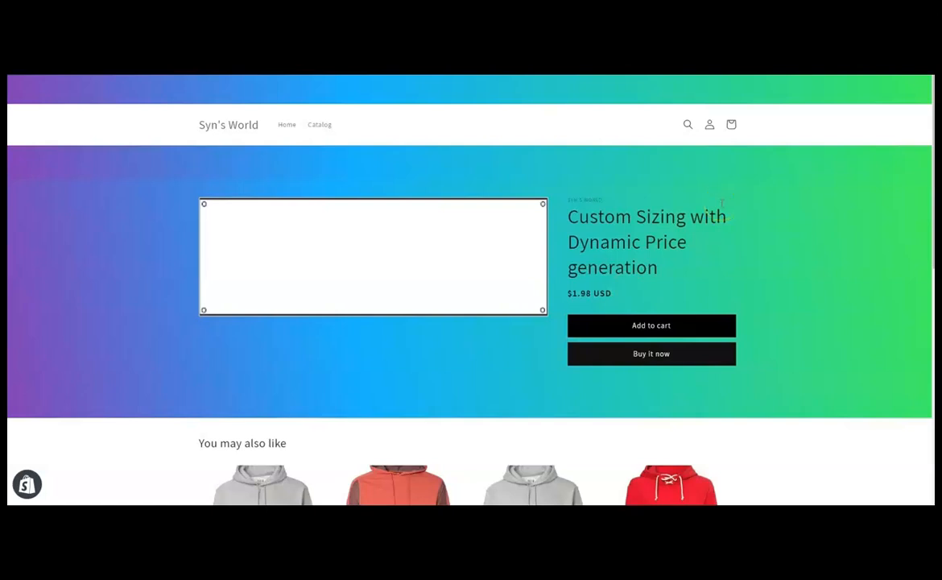
# Make the "Custom Sizing with Dynamic Price generation" product customizable in Inkybay and add DTG Print and Premium Vinyl as supported print types
pyautogui.click(467, 74)
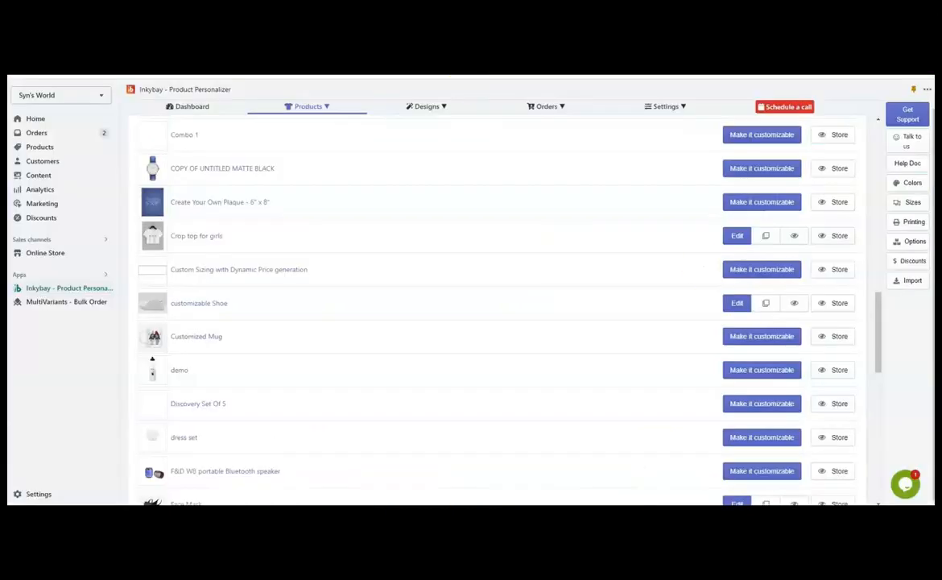
pyautogui.click(762, 272)
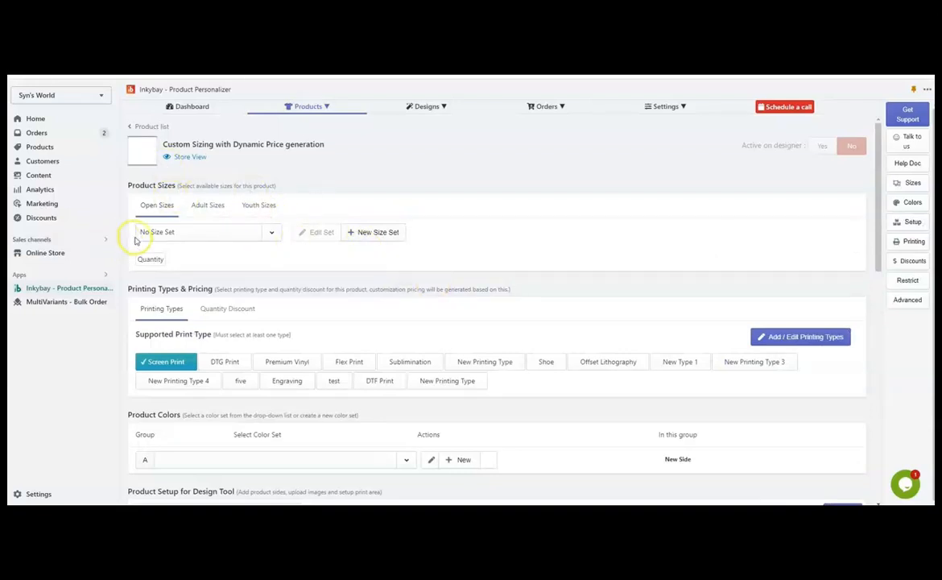
pyautogui.scroll(-1, 224, 238)
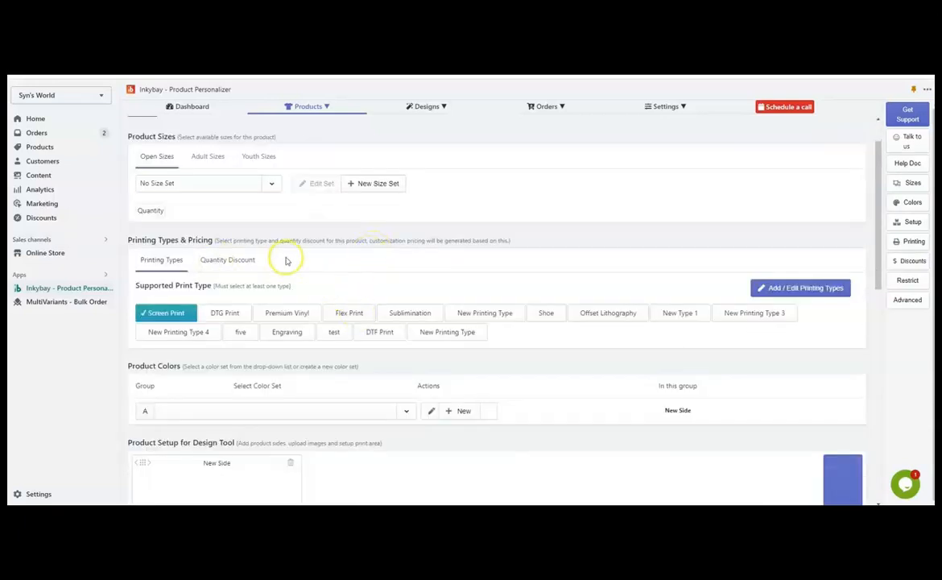
pyautogui.click(239, 312)
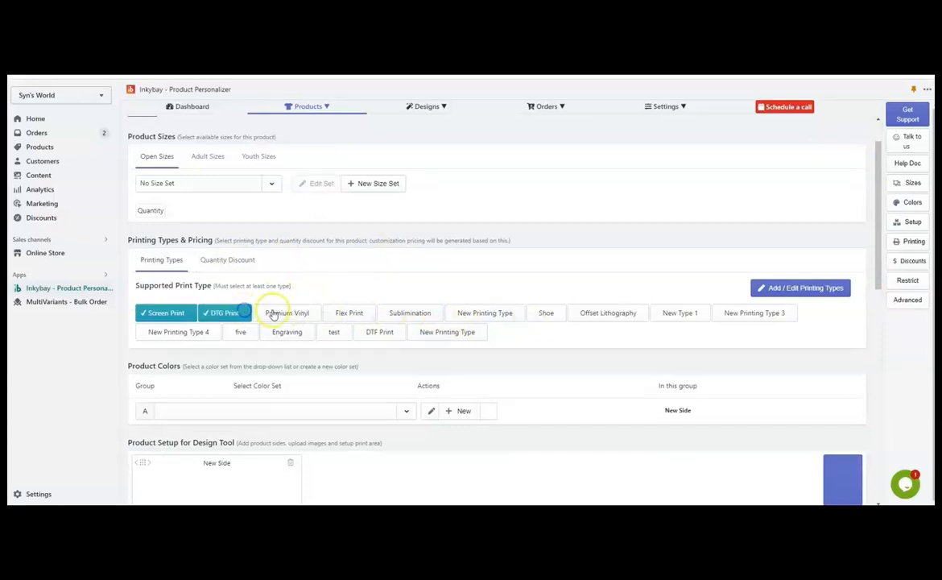
pyautogui.click(273, 314)
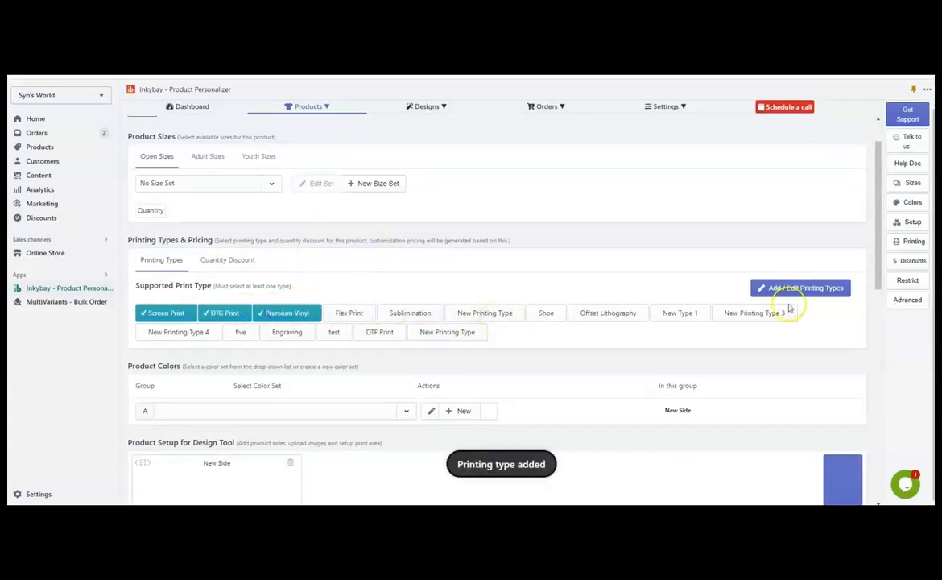
# Open the advanced settings of New Side and upload the blank banner image as the default style of New Part
pyautogui.scroll(-1, 581, 291)
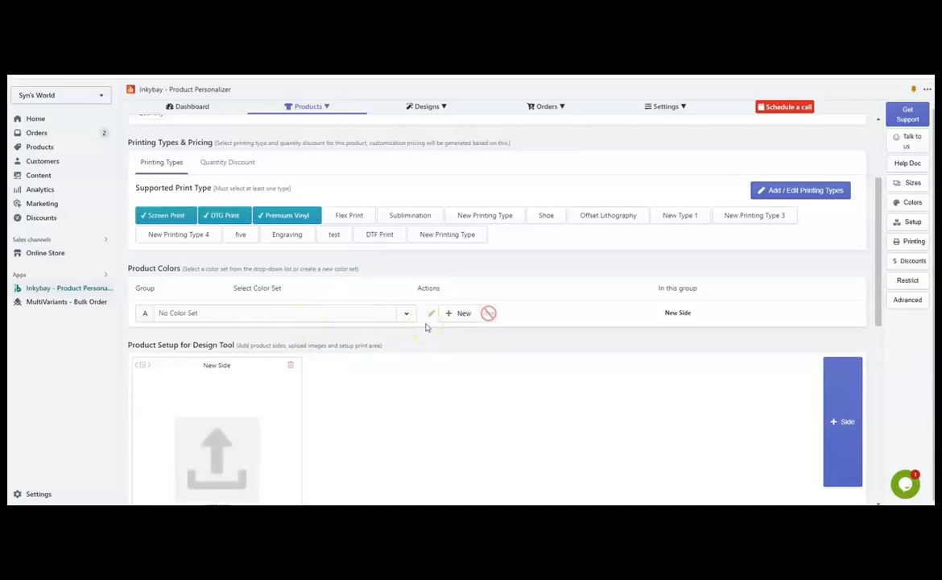
pyautogui.scroll(-2, 427, 327)
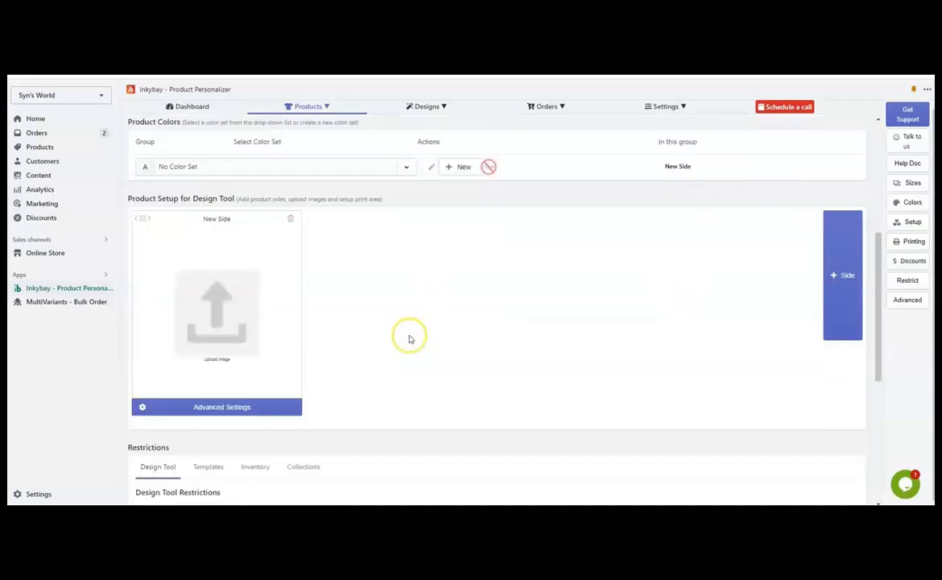
pyautogui.click(261, 406)
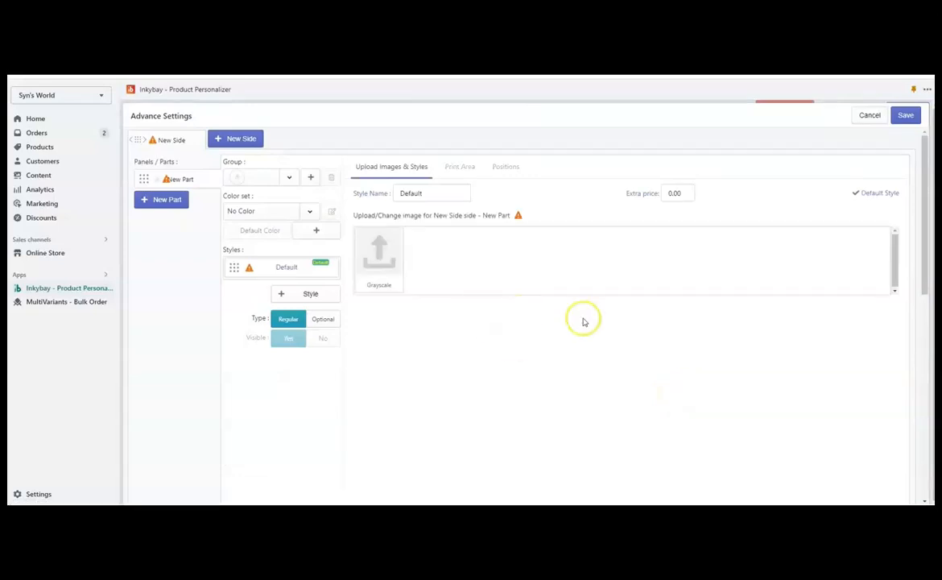
pyautogui.click(528, 316)
pyautogui.click(467, 283)
pyautogui.click(475, 291)
pyautogui.click(389, 268)
pyautogui.click(344, 182)
pyautogui.click(569, 345)
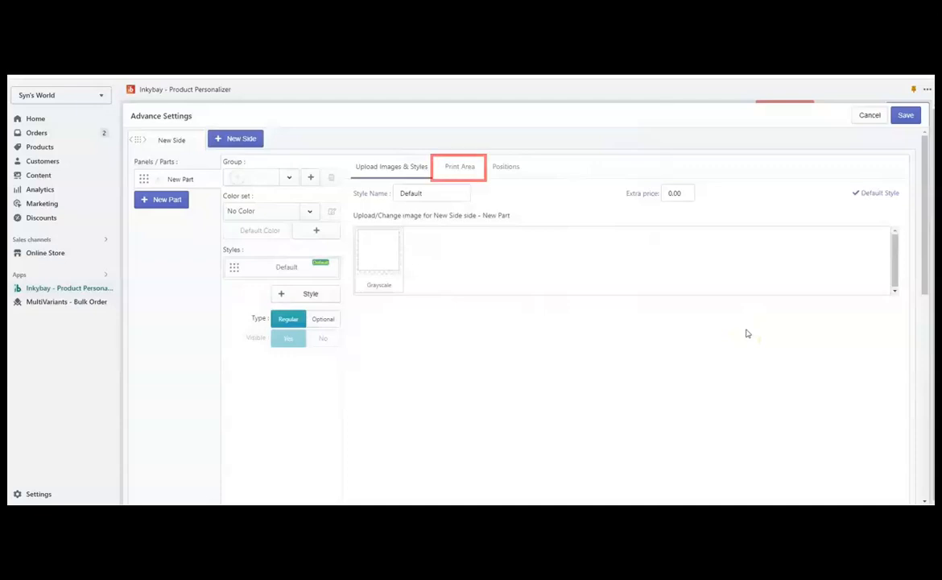
# Resize the print area of New Part so its right and lower edges fit the banner image
pyautogui.click(459, 169)
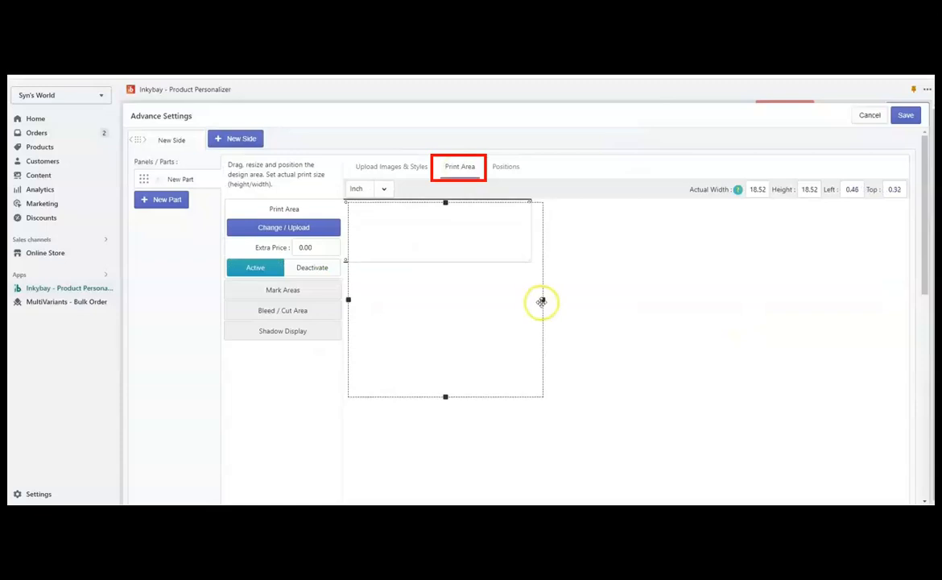
pyautogui.moveTo(545, 304); pyautogui.dragTo(530, 301)
pyautogui.moveTo(441, 397); pyautogui.dragTo(437, 249)
# Add a rectangular mark area inside the banner's border, about 16.93 inches wide and 4.48 inches high
pyautogui.click(289, 290)
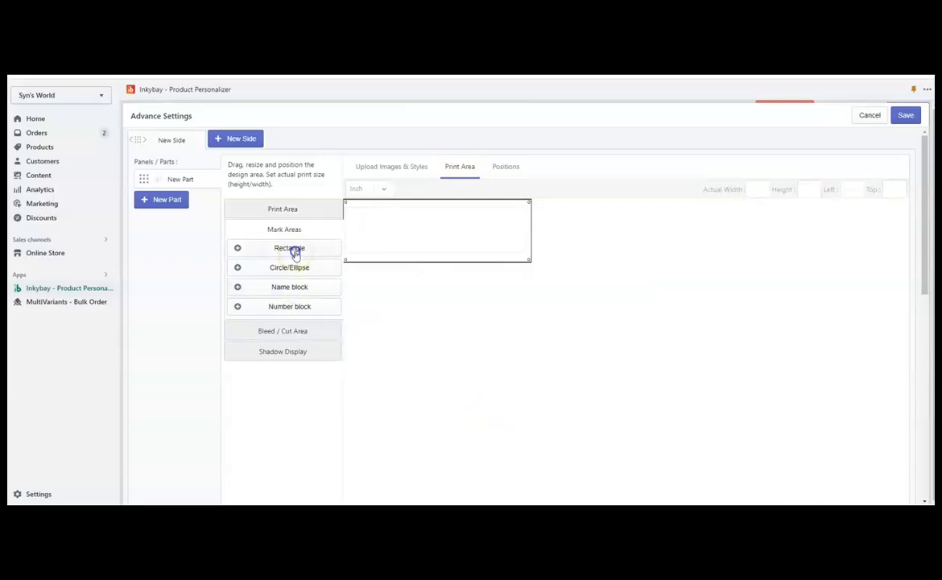
pyautogui.click(292, 249)
pyautogui.moveTo(527, 234); pyautogui.dragTo(520, 231)
pyautogui.moveTo(344, 230); pyautogui.dragTo(354, 230)
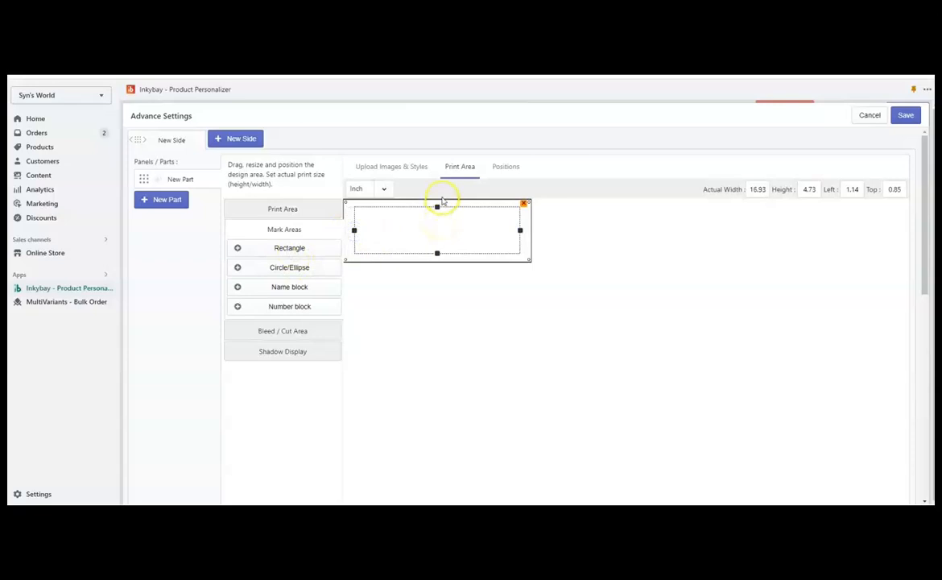
pyautogui.moveTo(437, 255); pyautogui.dragTo(438, 252)
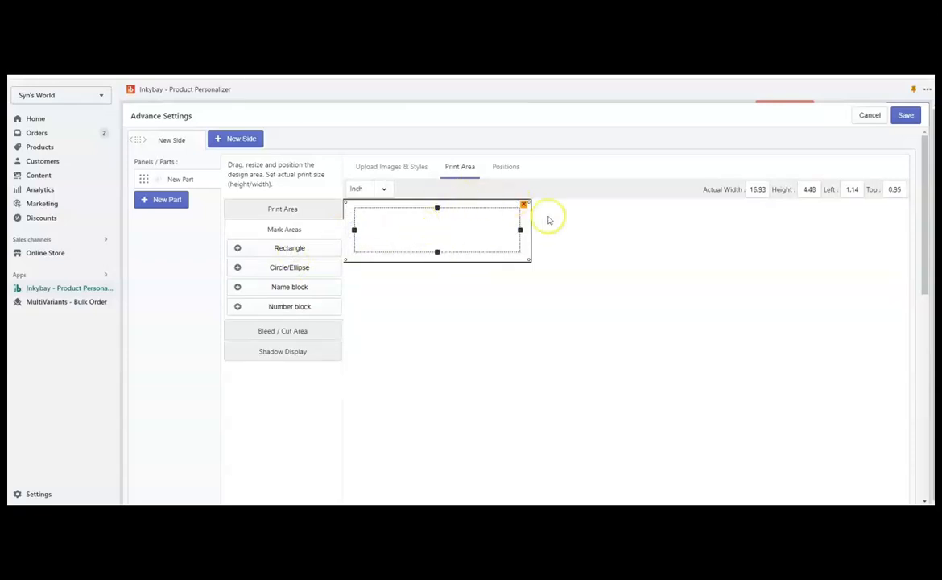
pyautogui.click(450, 219)
pyautogui.click(594, 205)
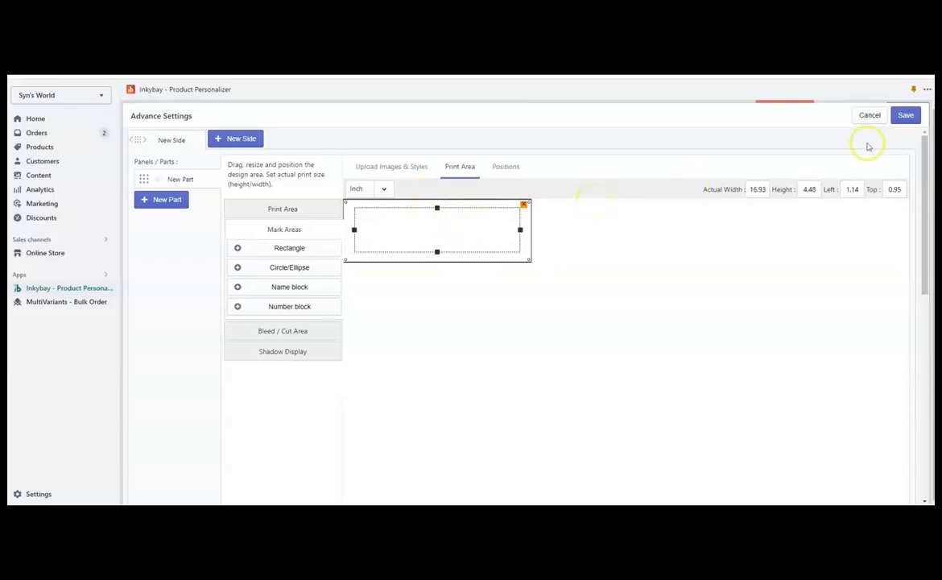
# Save the advanced settings and activate the product on the designer
pyautogui.click(905, 116)
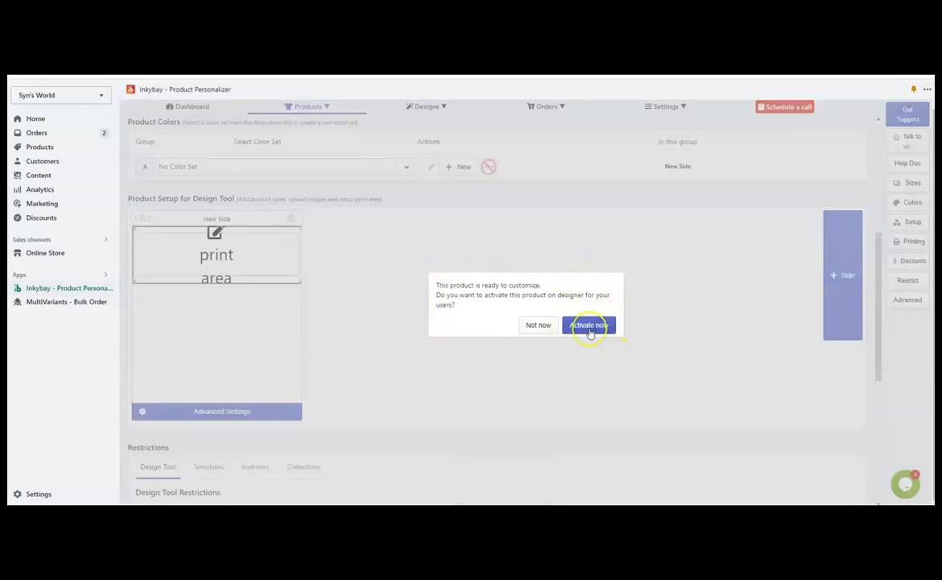
pyautogui.click(588, 326)
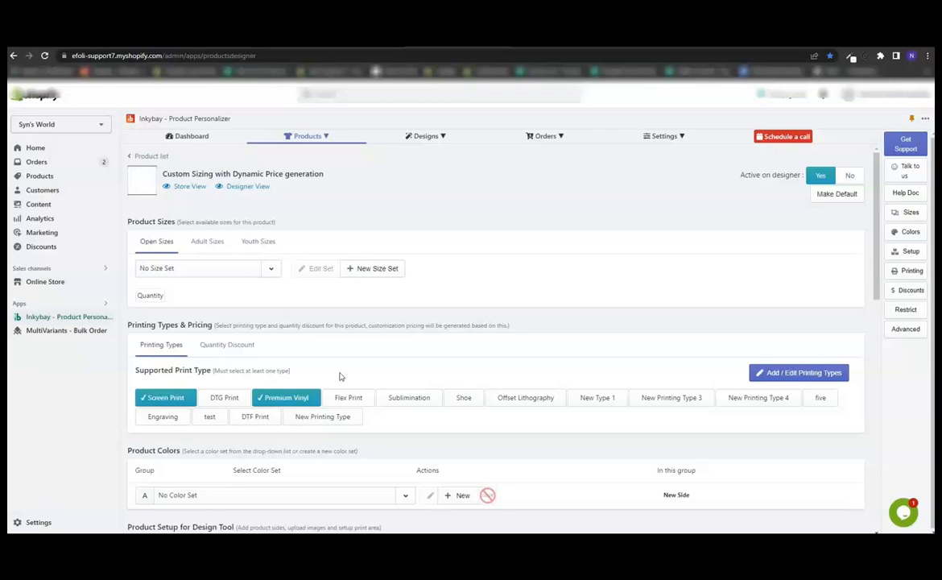
# Create a new product option set and make its rule apply by Handle
pyautogui.click(306, 135)
pyautogui.click(322, 240)
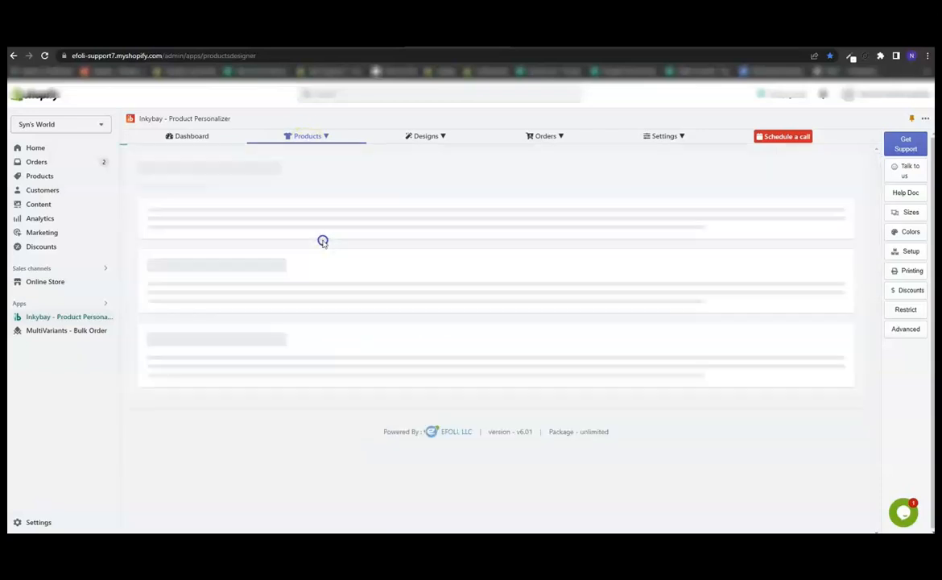
pyautogui.click(759, 469)
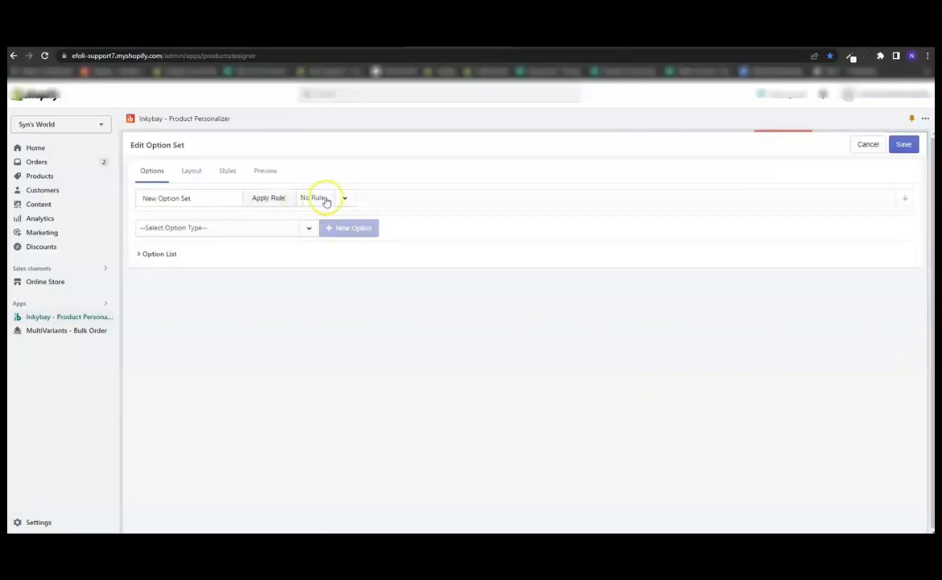
pyautogui.click(326, 200)
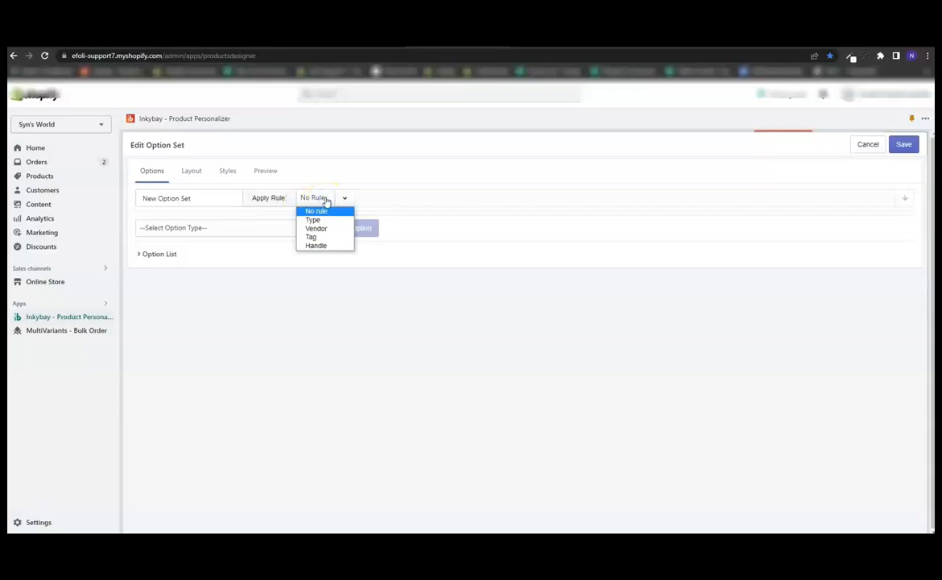
pyautogui.click(330, 247)
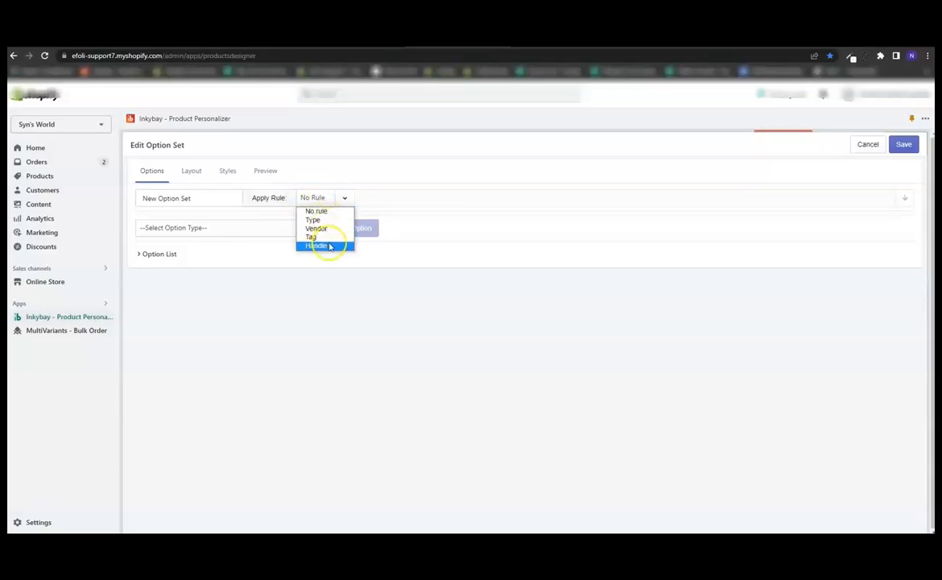
# Copy the handle custom-sizing-with-dynamic-price-generation from the product's store page address and paste it as the option set's rule value
pyautogui.click(475, 80)
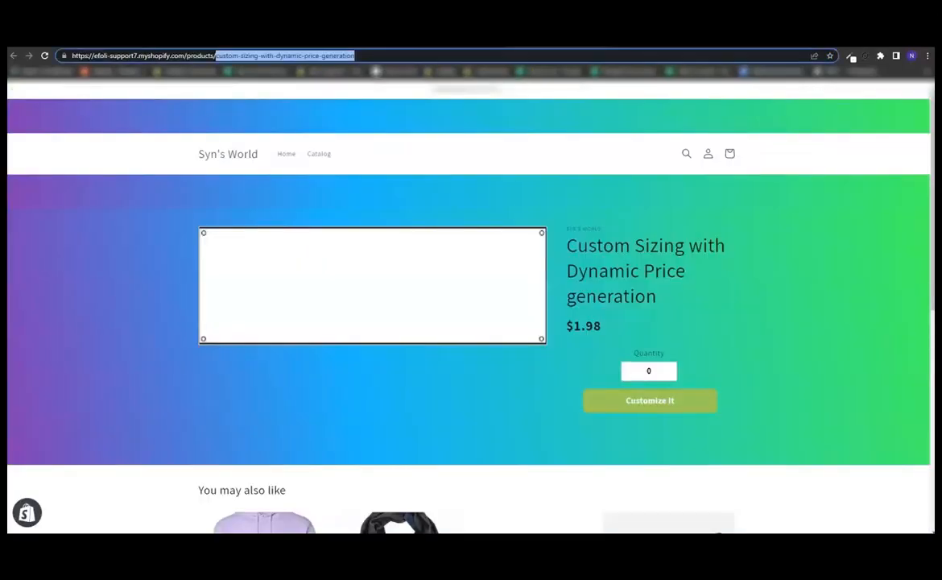
pyautogui.click(506, 111)
pyautogui.moveTo(353, 57); pyautogui.dragTo(133, 80)
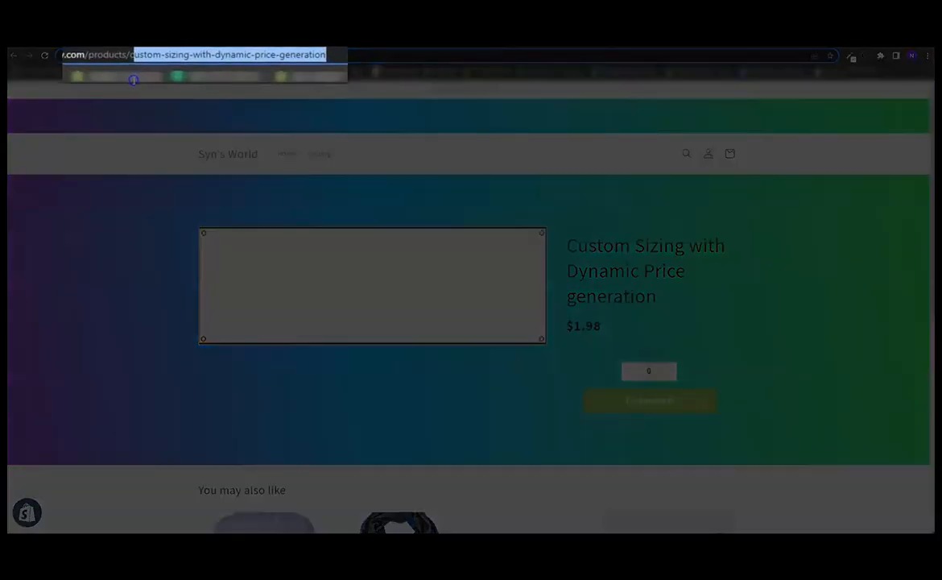
pyautogui.rightClick(195, 56)
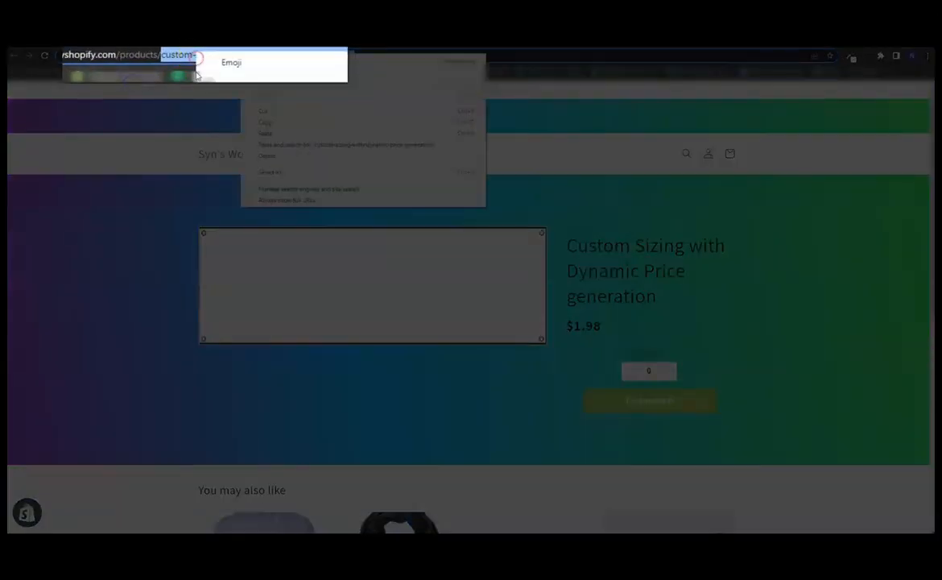
pyautogui.click(256, 116)
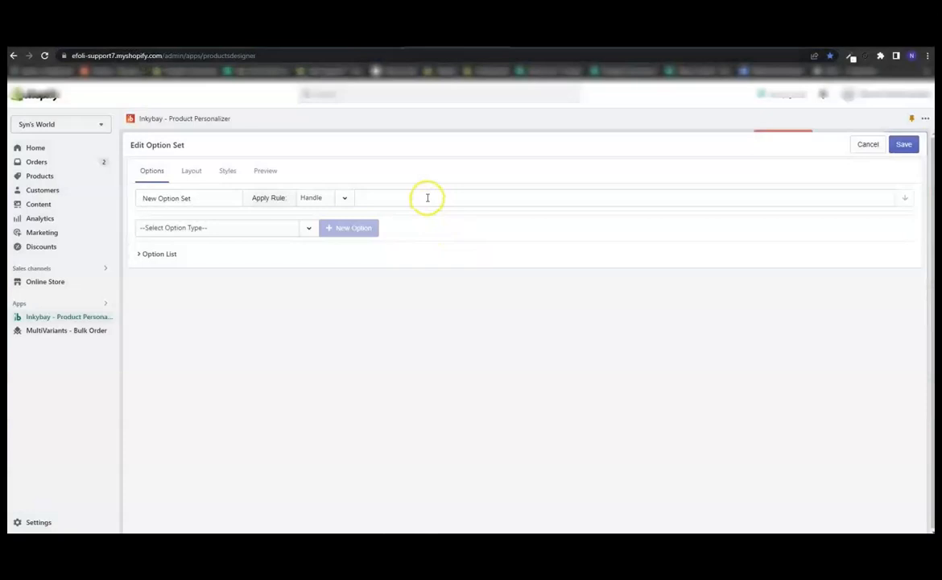
pyautogui.rightClick(428, 197)
pyautogui.click(439, 272)
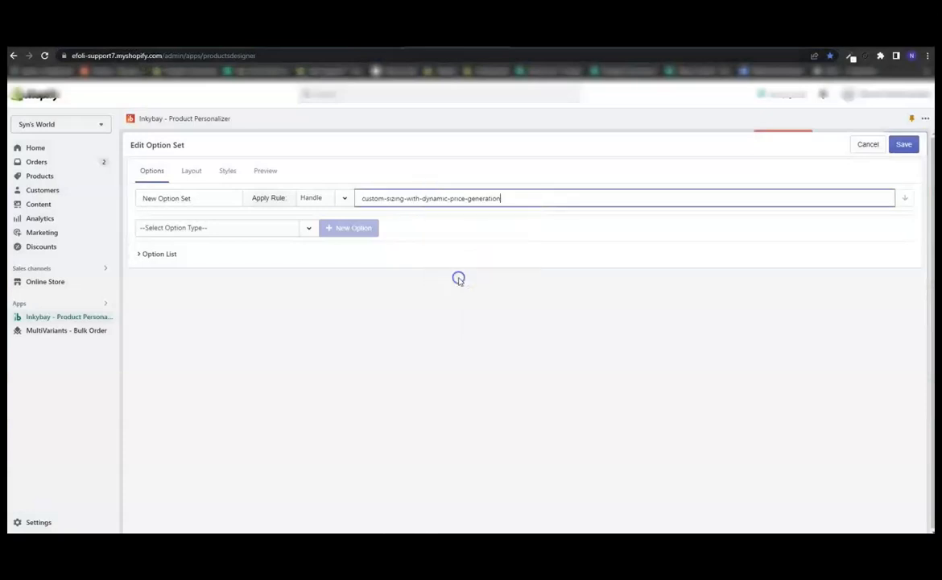
# Add a "Custom Size - Free Size" option to the set and enable it for designlab
pyautogui.click(175, 233)
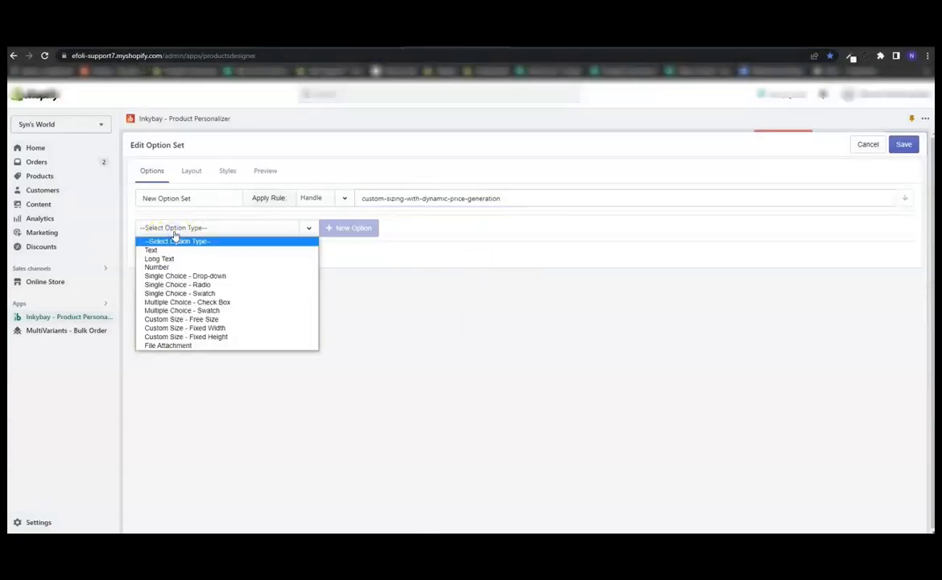
pyautogui.click(159, 321)
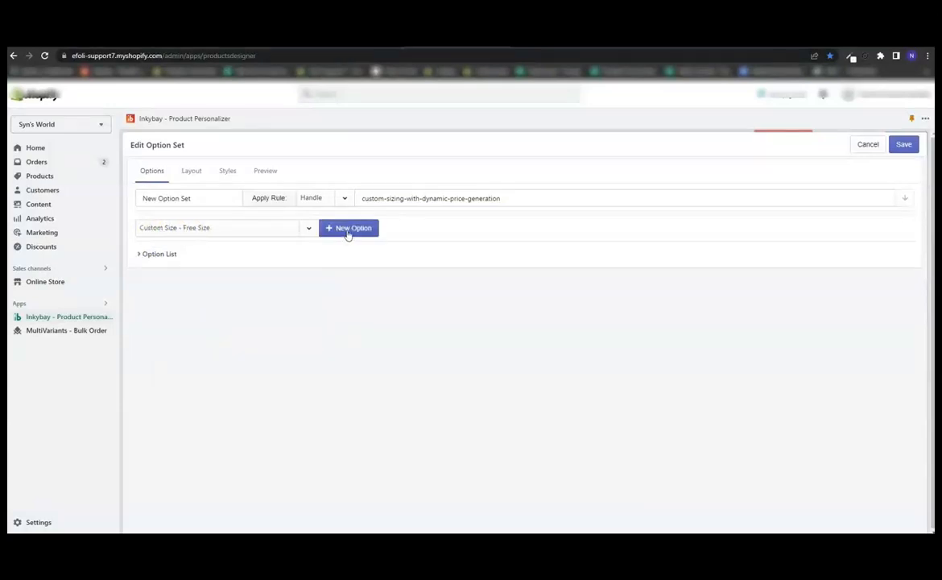
pyautogui.click(348, 230)
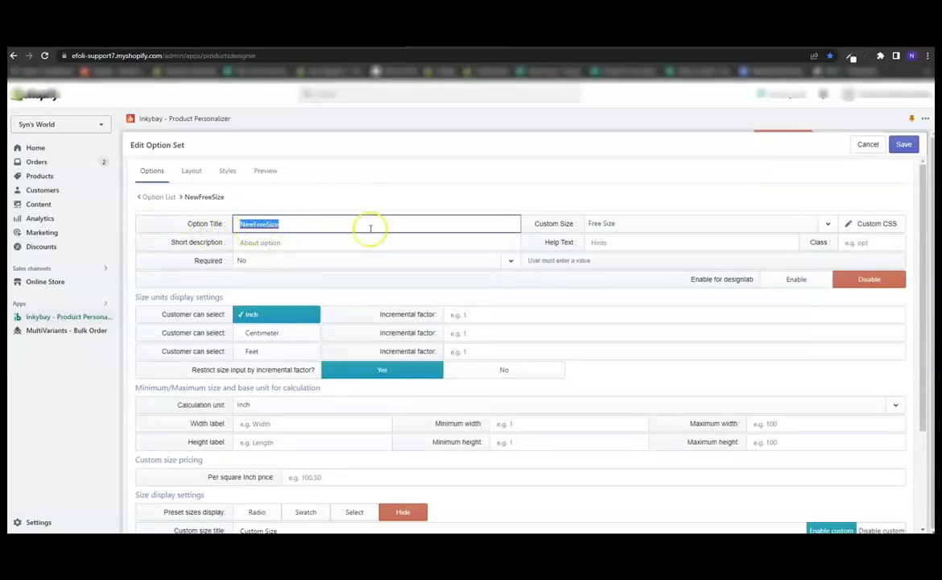
pyautogui.click(781, 283)
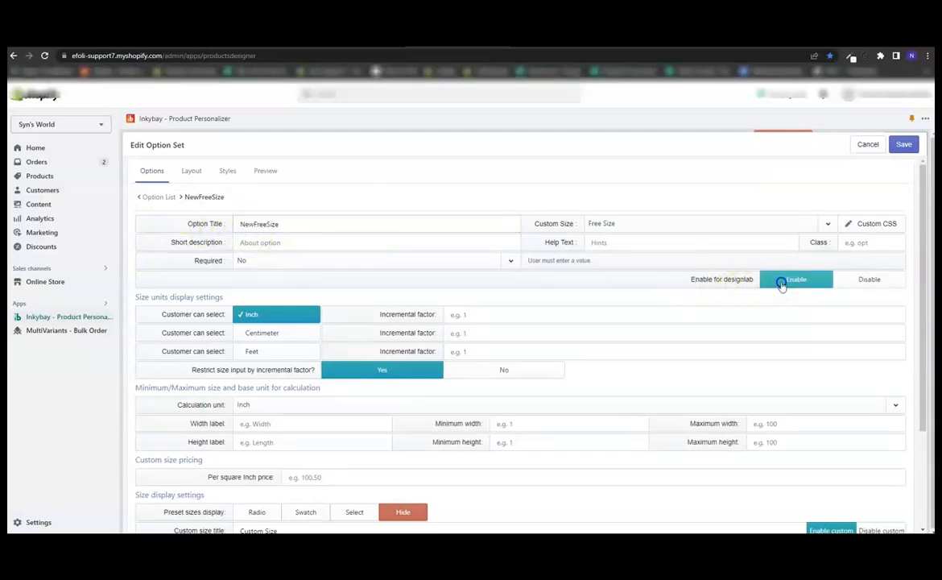
# Try the Centimeter and Feet units, keep only Inch selectable, and set the Inch incremental factor to 2
pyautogui.click(248, 333)
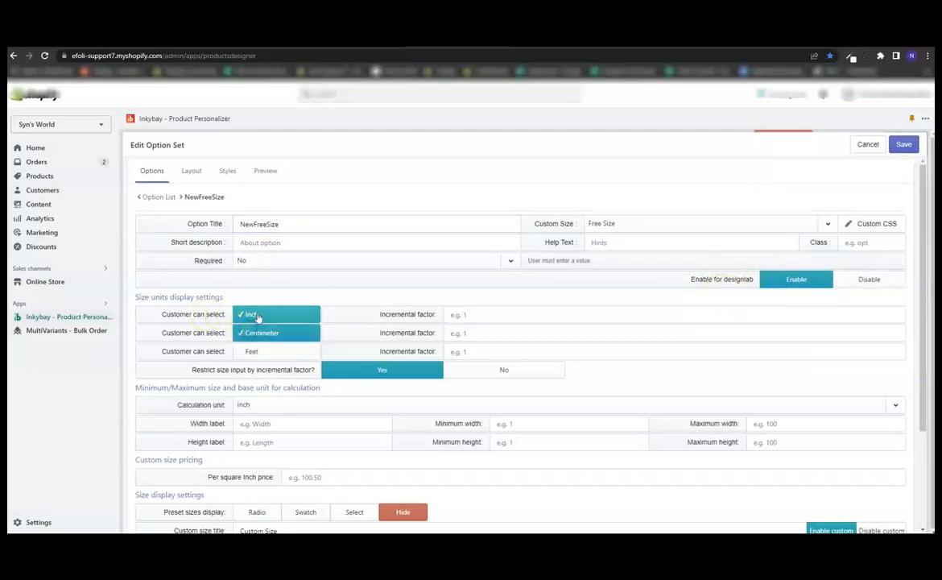
pyautogui.click(272, 354)
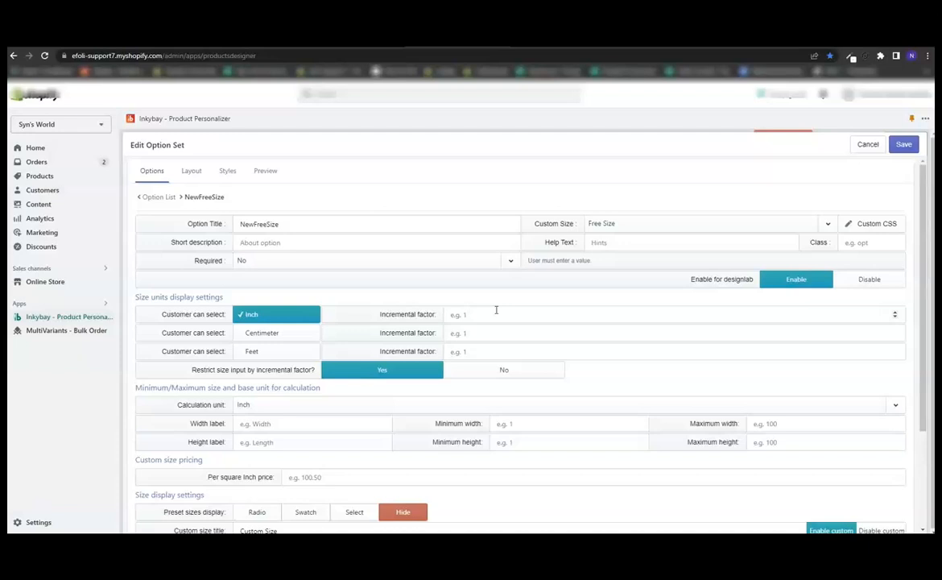
pyautogui.click(496, 314)
pyautogui.write('2')
pyautogui.click(497, 295)
pyautogui.click(499, 297)
pyautogui.click(562, 377)
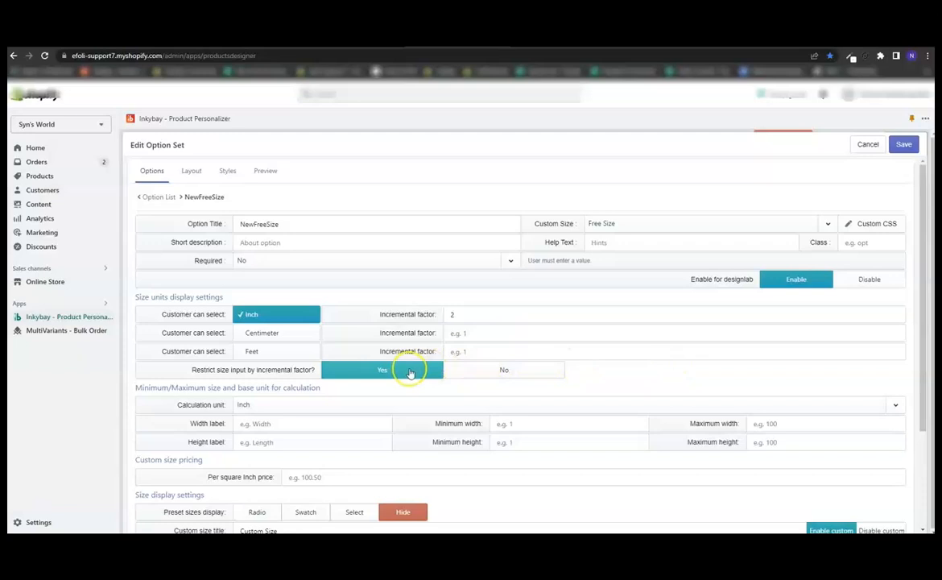
# Switch to the Banner product's store page and test both size values by stepping them up, and try entering 3 in the first
pyautogui.click(648, 39)
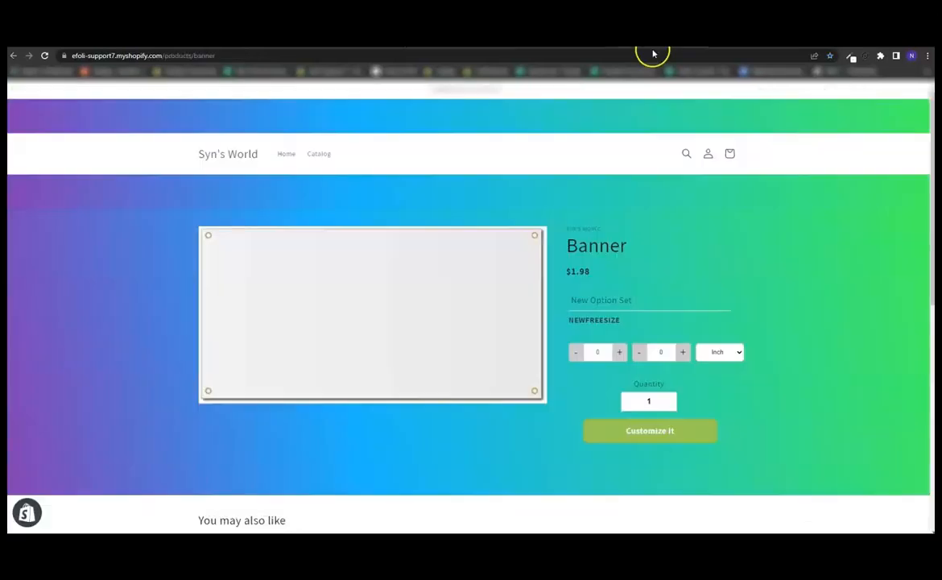
pyautogui.click(621, 351)
pyautogui.click(621, 352)
pyautogui.click(621, 351)
pyautogui.click(622, 352)
pyautogui.click(682, 351)
pyautogui.click(682, 352)
pyautogui.click(682, 352)
pyautogui.click(683, 352)
pyautogui.click(682, 352)
pyautogui.click(682, 353)
pyautogui.click(683, 359)
pyautogui.click(684, 359)
pyautogui.moveTo(593, 352); pyautogui.dragTo(605, 350)
pyautogui.write('3')
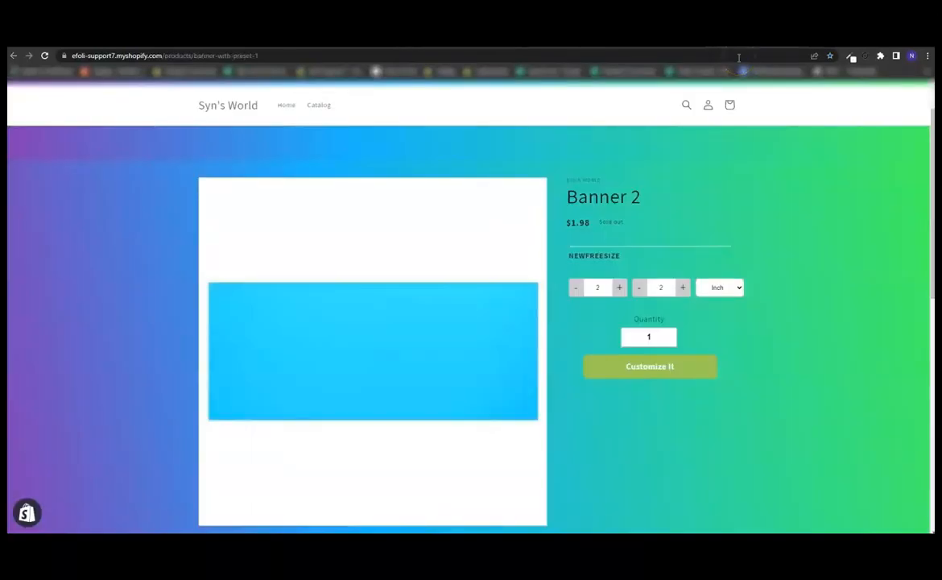
# On the Banner 2 store page, test the first size value by stepping it up repeatedly and entering 3
pyautogui.click(619, 287)
pyautogui.click(619, 288)
pyautogui.click(619, 287)
pyautogui.click(619, 287)
pyautogui.click(619, 287)
pyautogui.click(618, 287)
pyautogui.click(619, 287)
pyautogui.click(619, 287)
pyautogui.click(619, 287)
pyautogui.click(619, 287)
pyautogui.click(610, 289)
pyautogui.doubleClick(595, 288)
pyautogui.write('3')
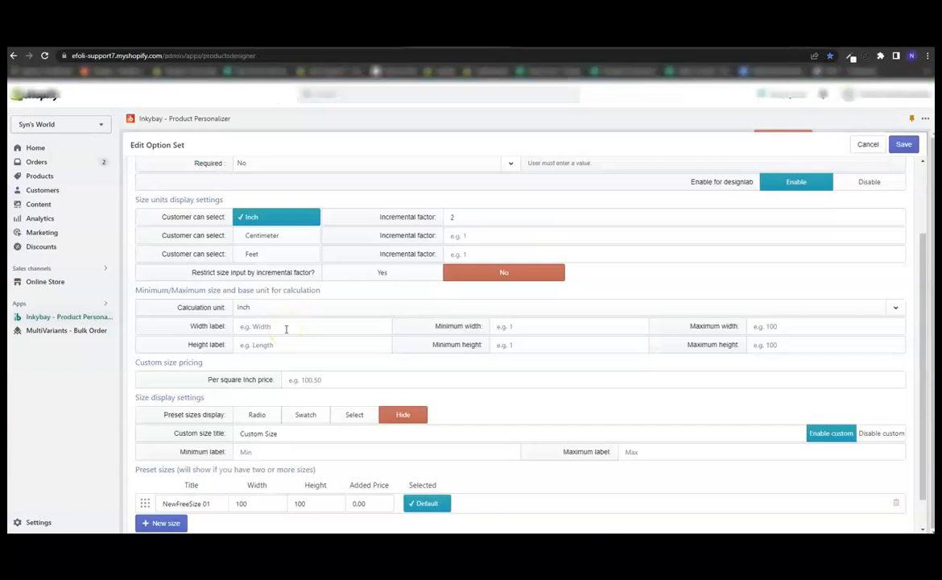
# Label the custom size's dimensions "width" and "height" in the minimum/maximum size settings
pyautogui.click(291, 328)
pyautogui.write('width')
pyautogui.click(309, 344)
pyautogui.write('height')
pyautogui.click(486, 371)
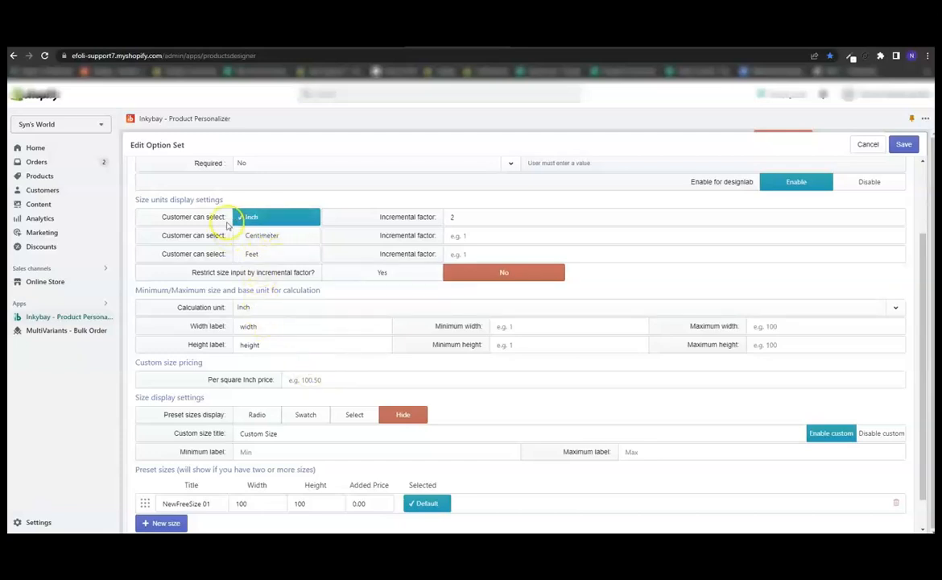
# Set the per square inch price to .5 and make the Centimeter and Feet units selectable for customers
pyautogui.click(303, 387)
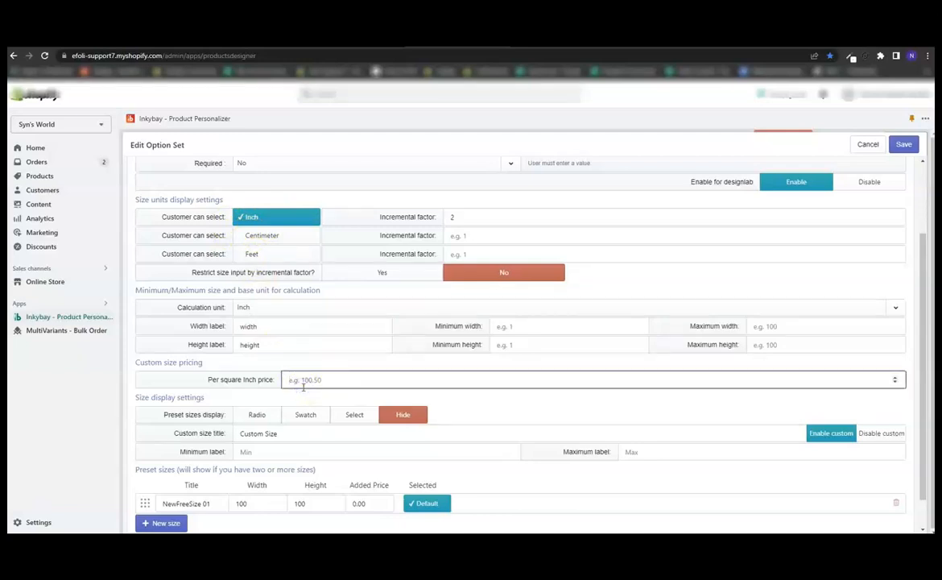
pyautogui.write('.5')
pyautogui.click(330, 370)
pyautogui.click(236, 370)
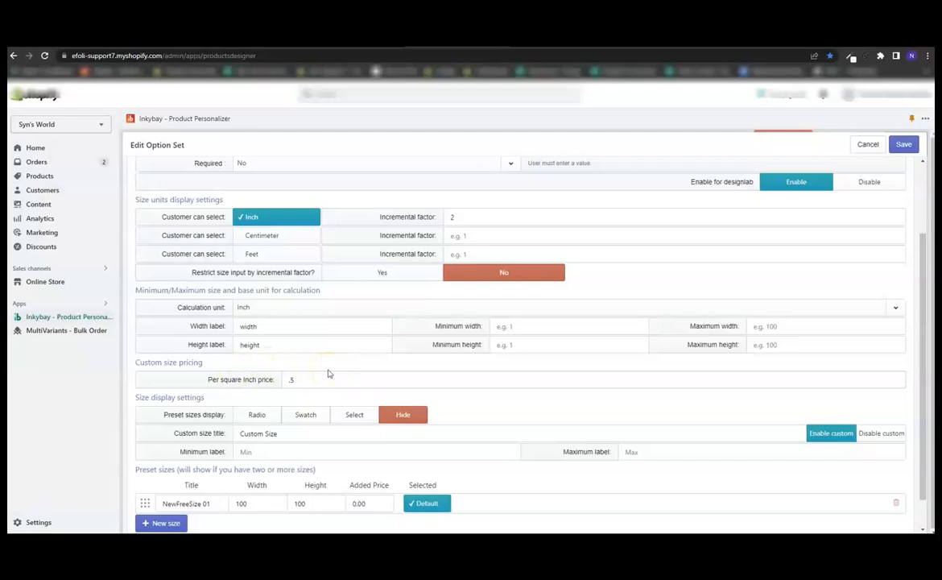
pyautogui.click(264, 236)
pyautogui.click(261, 255)
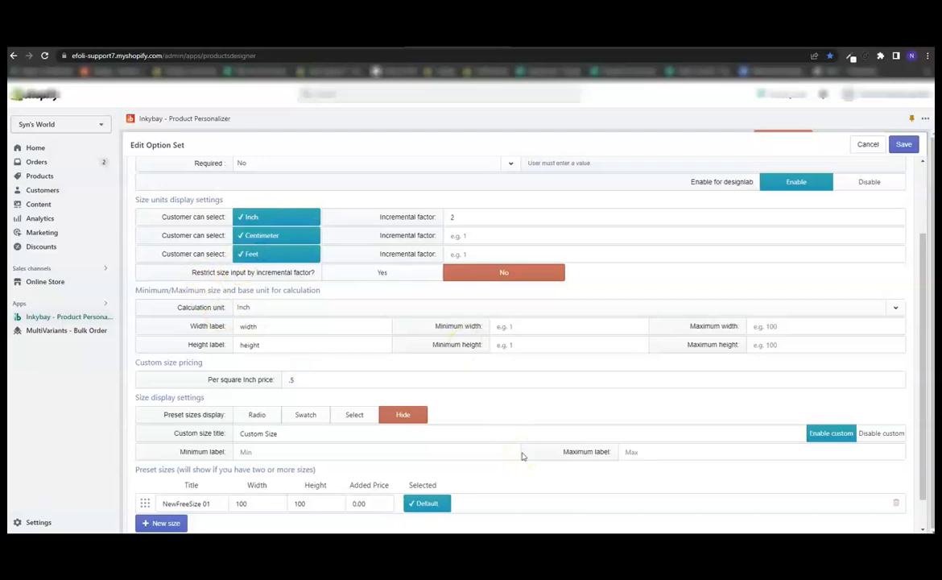
# Set the NewFreeSize 01 preset's width and height to 1 and save the option set
pyautogui.scroll(-1, 522, 456)
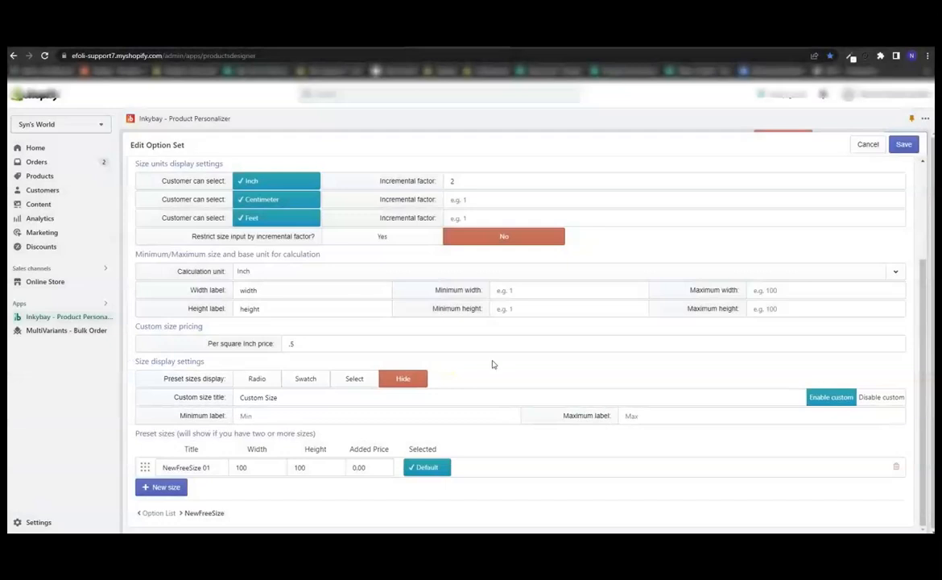
pyautogui.click(552, 379)
pyautogui.moveTo(247, 470); pyautogui.dragTo(237, 470)
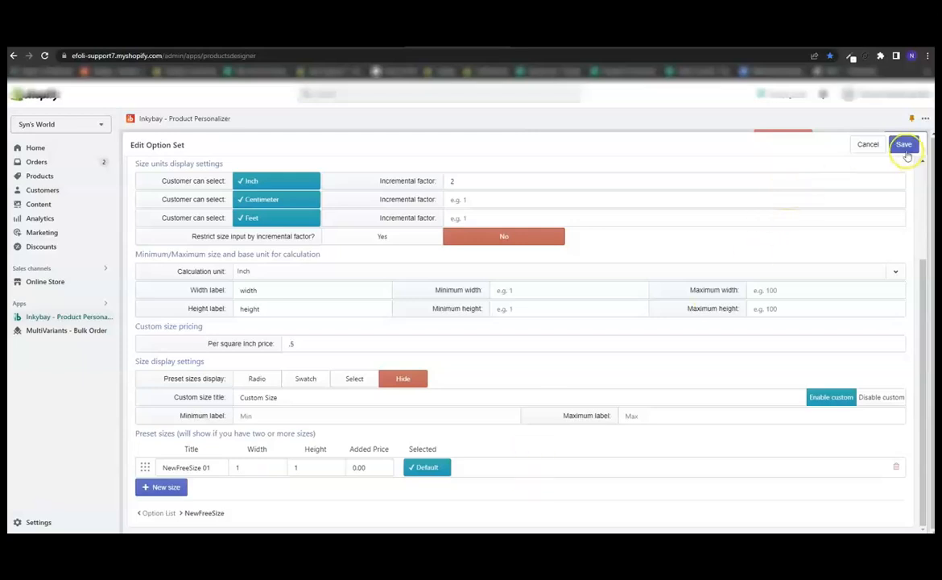
pyautogui.click(903, 146)
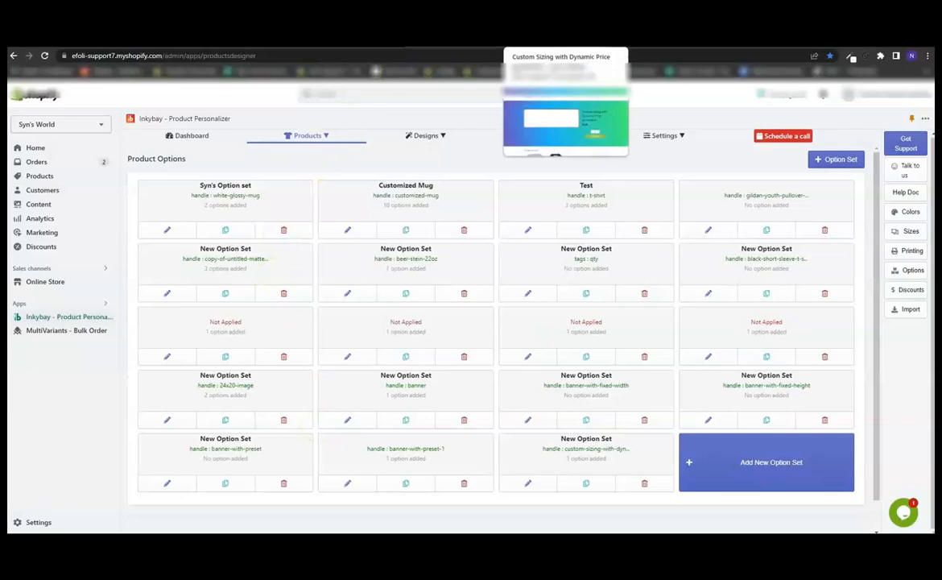
# Switch to the "Custom Sizing with Dynamic Price generation" store page and reload it to check the size fields
pyautogui.click(547, 40)
pyautogui.click(45, 56)
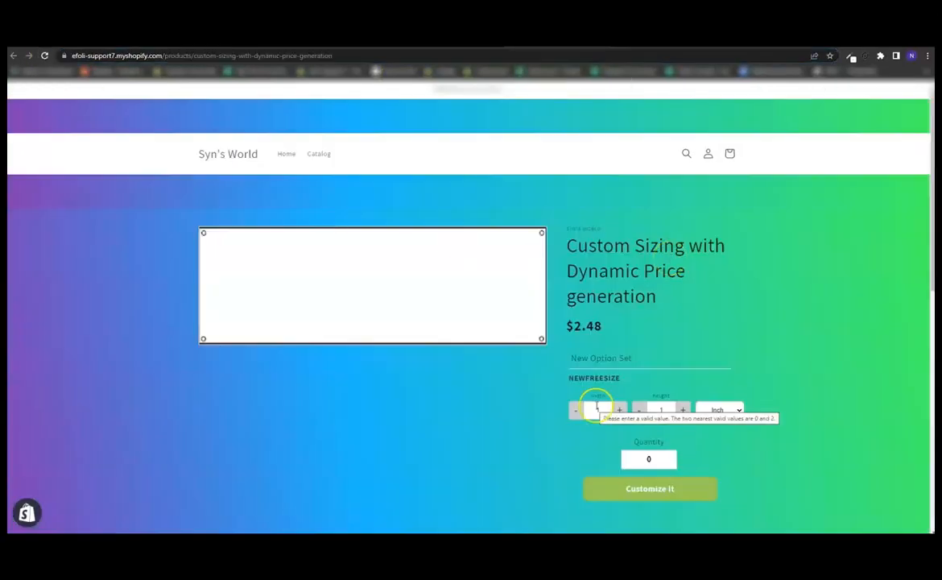
pyautogui.click(660, 410)
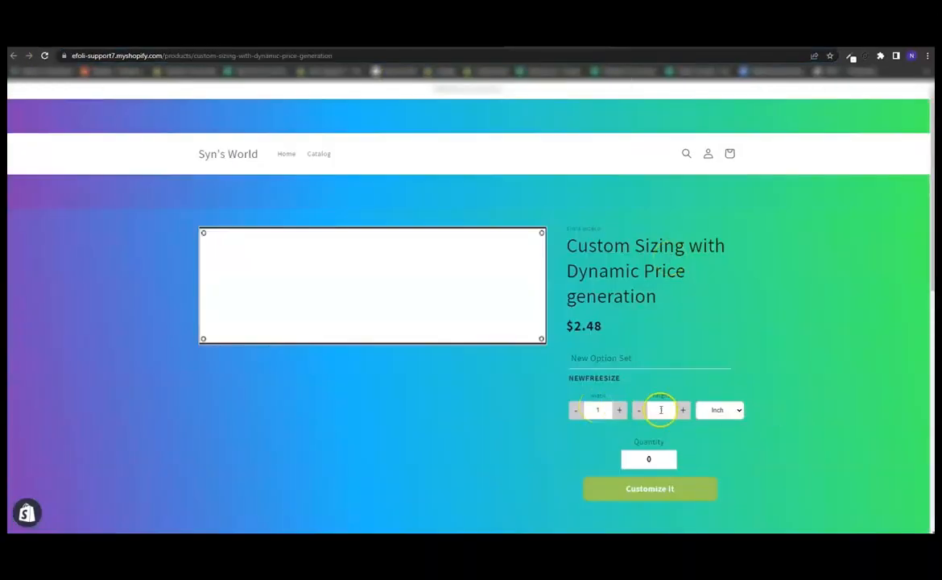
pyautogui.click(908, 413)
# Increase both the banner's width and height to 7 inches to test the dynamic price
pyautogui.click(619, 410)
pyautogui.click(619, 409)
pyautogui.click(619, 410)
pyautogui.click(619, 410)
pyautogui.click(619, 409)
pyautogui.click(619, 410)
pyautogui.click(682, 410)
pyautogui.click(682, 410)
pyautogui.click(683, 410)
pyautogui.click(682, 410)
pyautogui.click(682, 410)
pyautogui.click(682, 410)
pyautogui.click(649, 410)
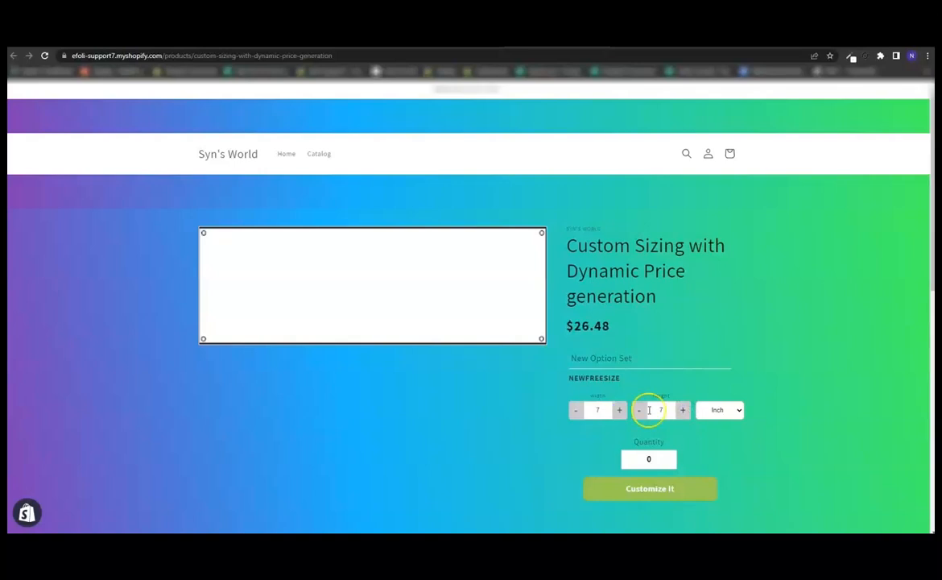
# Increase the banner's width to 15 inches and its height to 11 inches
pyautogui.click(619, 410)
pyautogui.click(619, 409)
pyautogui.click(619, 409)
pyautogui.click(619, 410)
pyautogui.click(619, 409)
pyautogui.click(619, 410)
pyautogui.click(619, 410)
pyautogui.click(619, 410)
pyautogui.click(683, 410)
pyautogui.click(683, 409)
pyautogui.click(682, 410)
pyautogui.click(682, 410)
# Set the banner's quantity to 1 and start customizing it
pyautogui.click(627, 457)
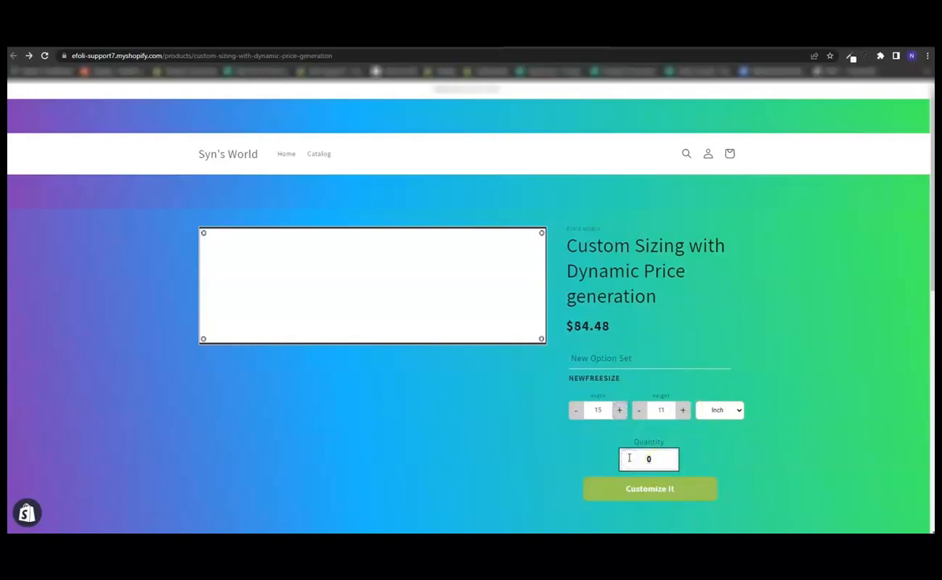
pyautogui.click(652, 491)
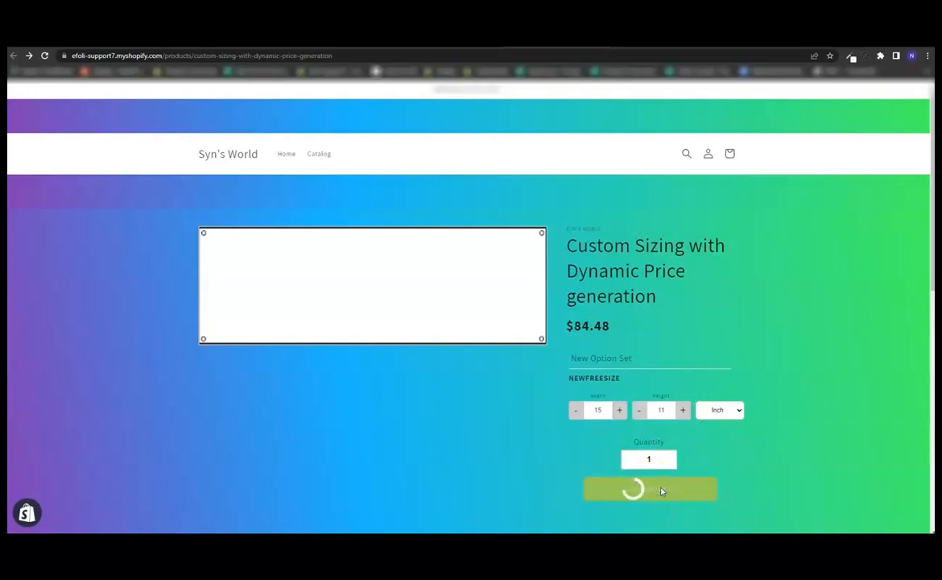